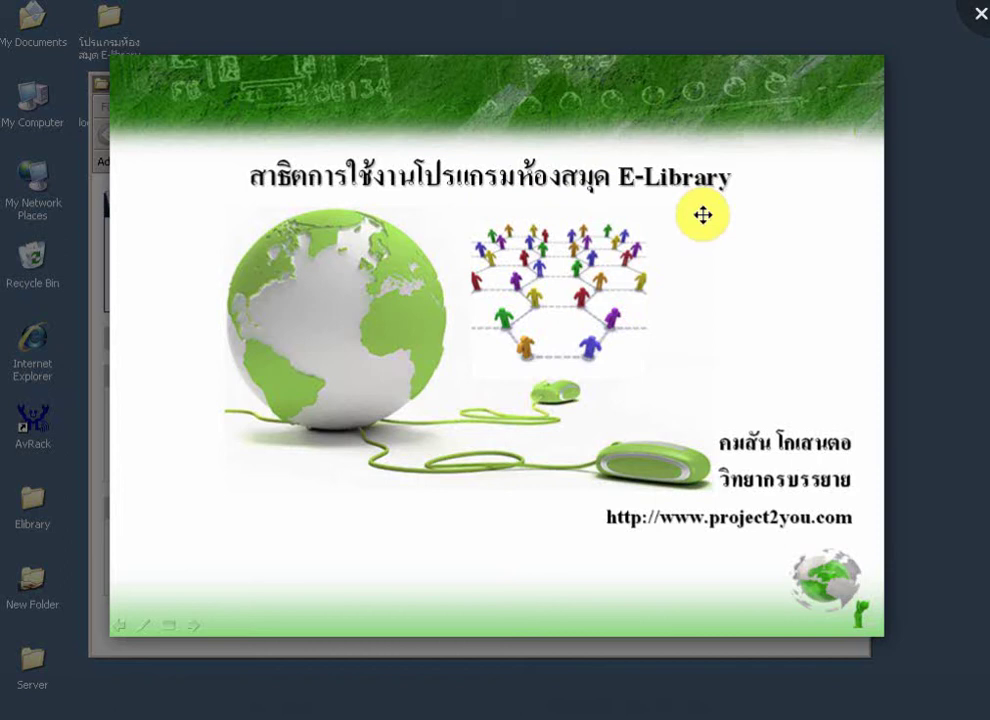
# Run the E-Library-Server-Mysql installer from the desktop folder and accept its license agreement
pyautogui.click(979, 15)
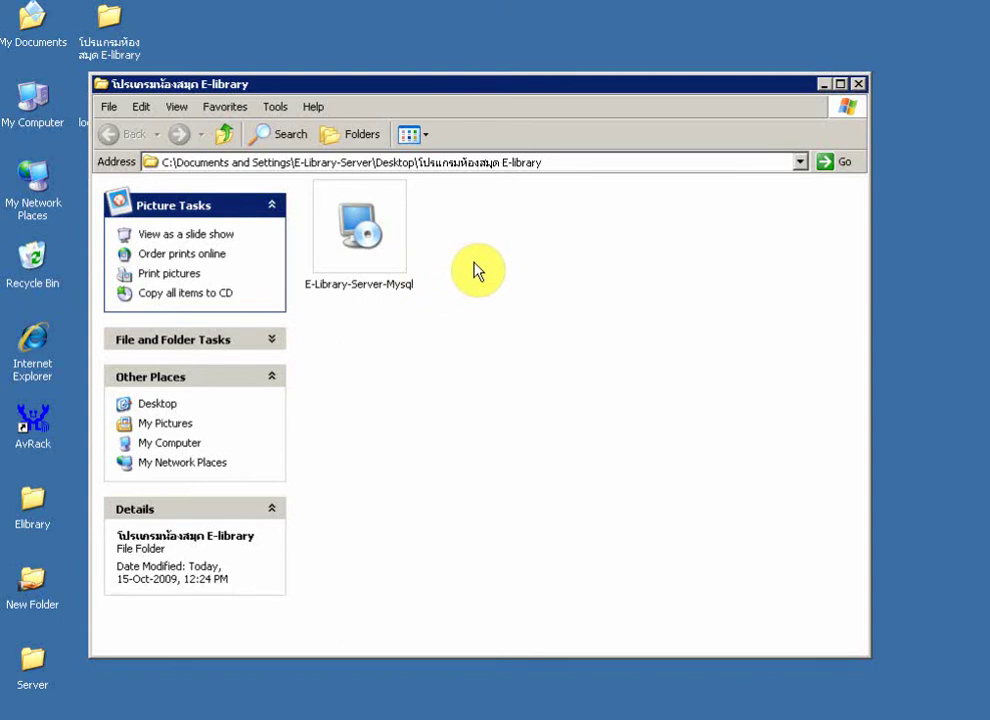
pyautogui.doubleClick(368, 253)
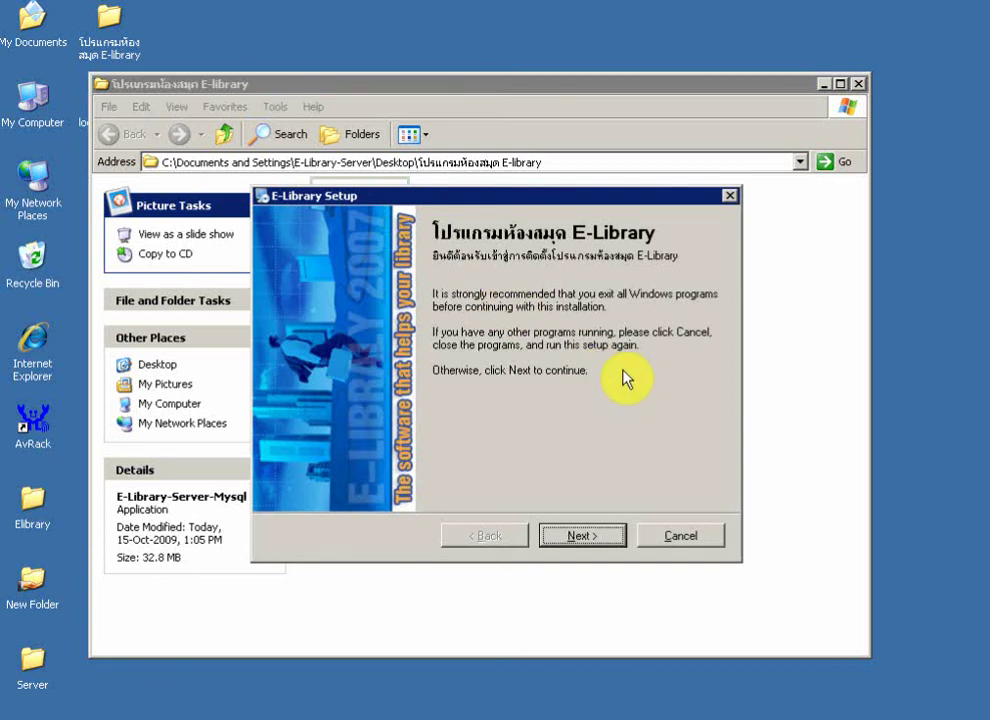
pyautogui.click(588, 542)
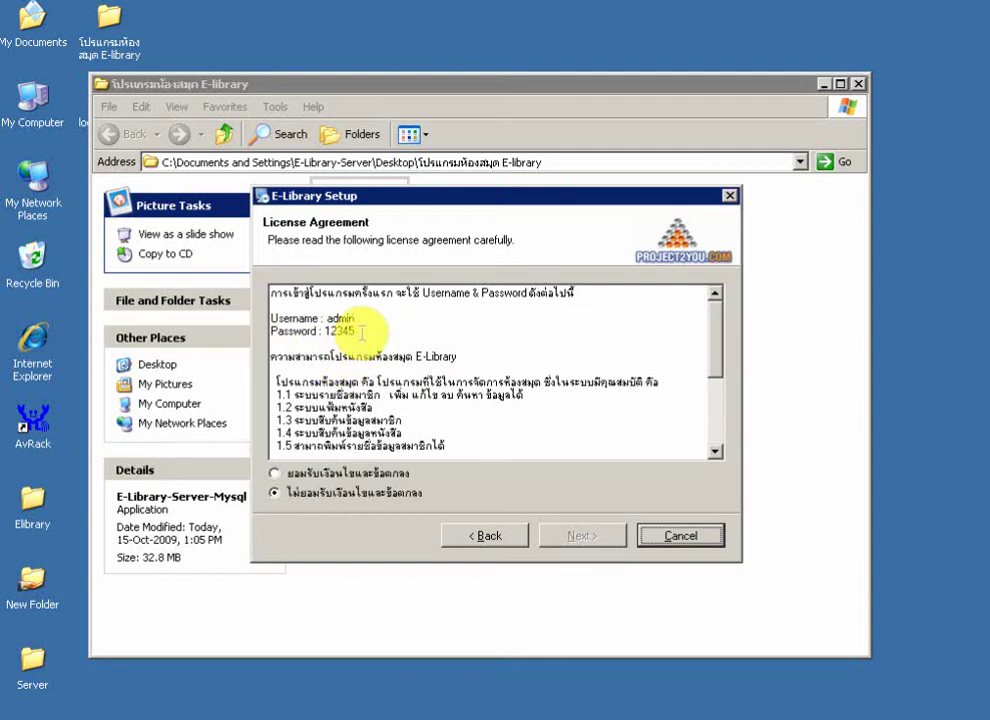
pyautogui.moveTo(361, 330); pyautogui.dragTo(266, 313)
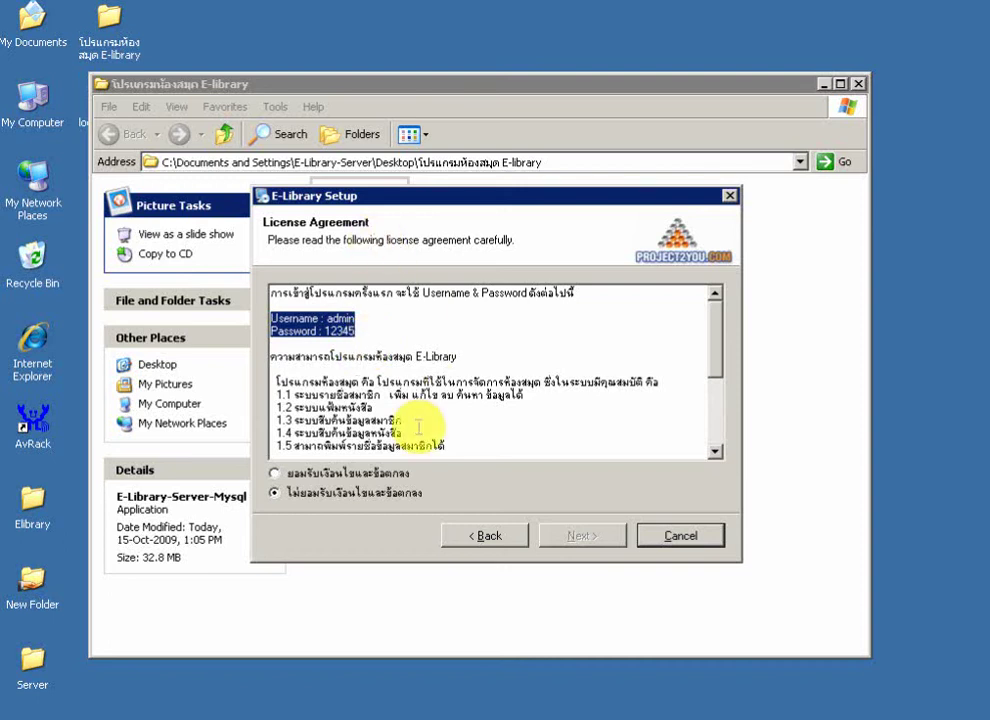
pyautogui.moveTo(718, 349); pyautogui.dragTo(717, 425)
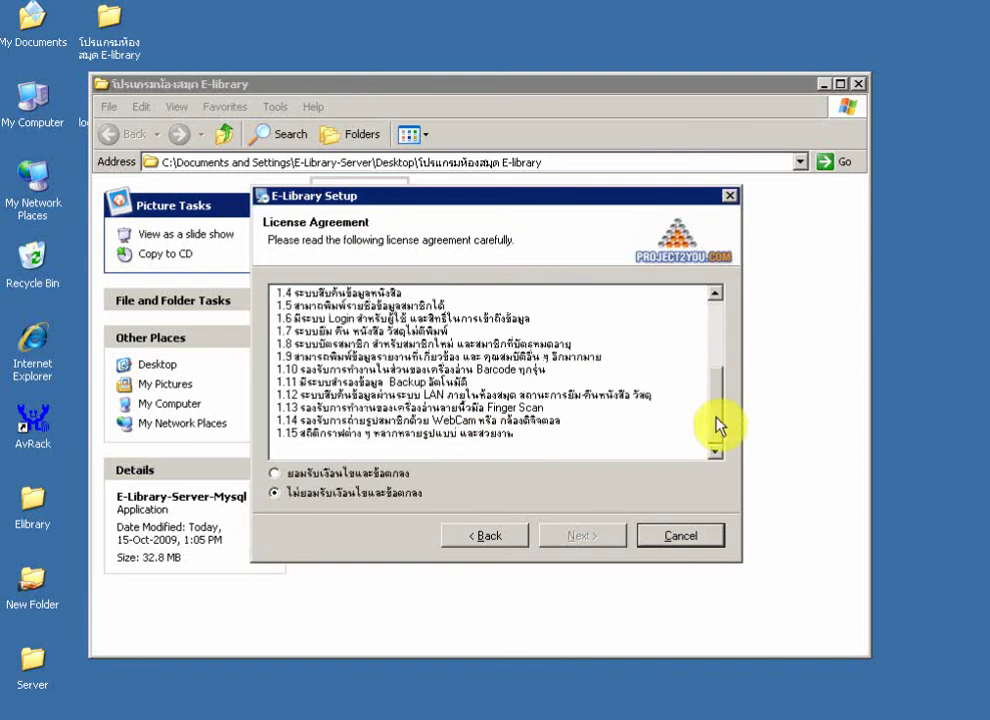
pyautogui.click(365, 474)
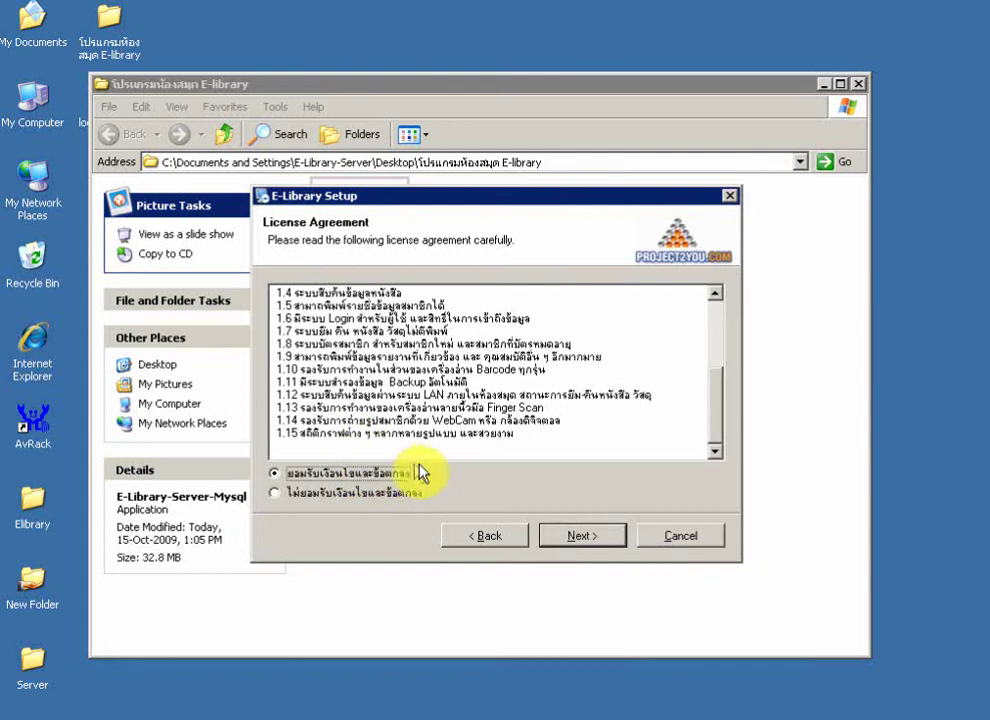
pyautogui.click(580, 533)
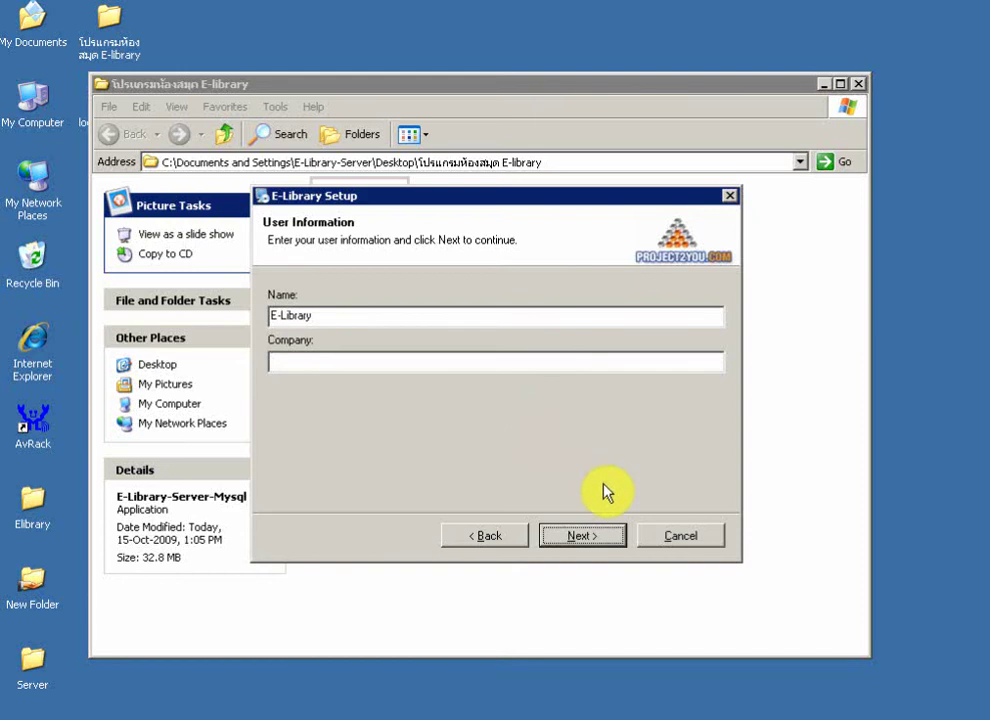
# Accept the default user information and keep both packages selected: Apache + Php + Mysql and the library entry-exit counter program
pyautogui.click(594, 540)
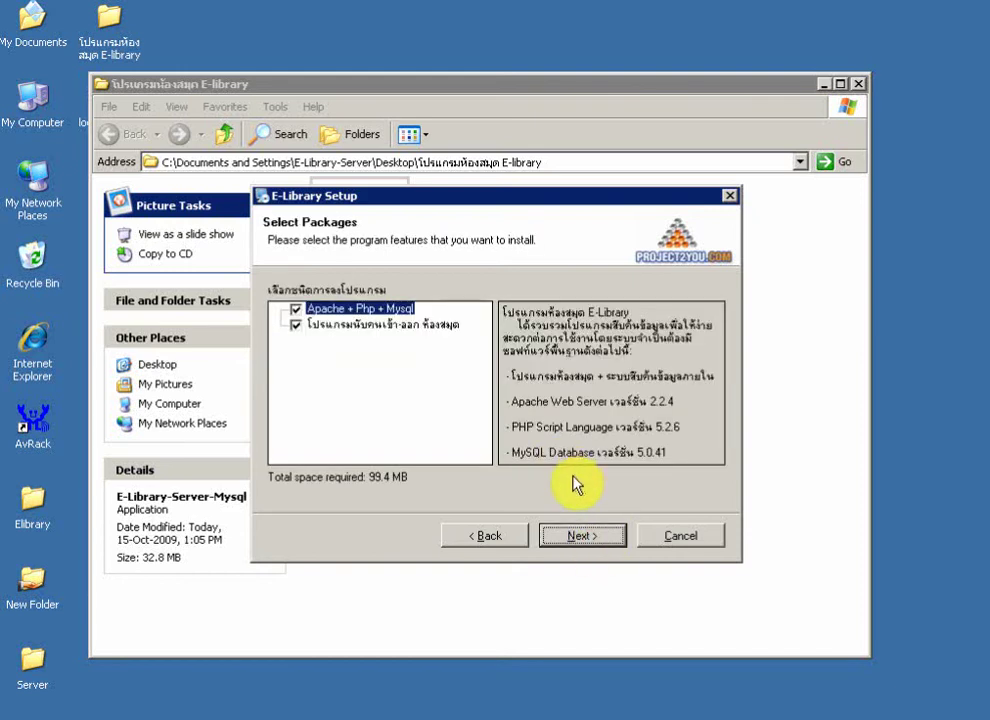
pyautogui.click(369, 326)
pyautogui.click(362, 312)
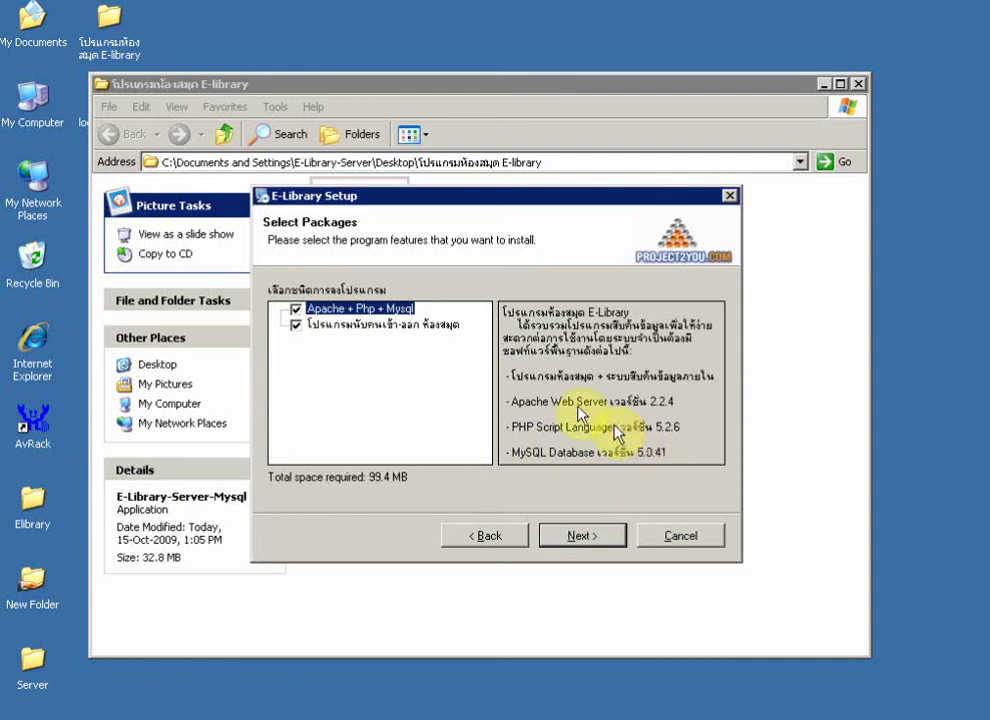
pyautogui.click(425, 326)
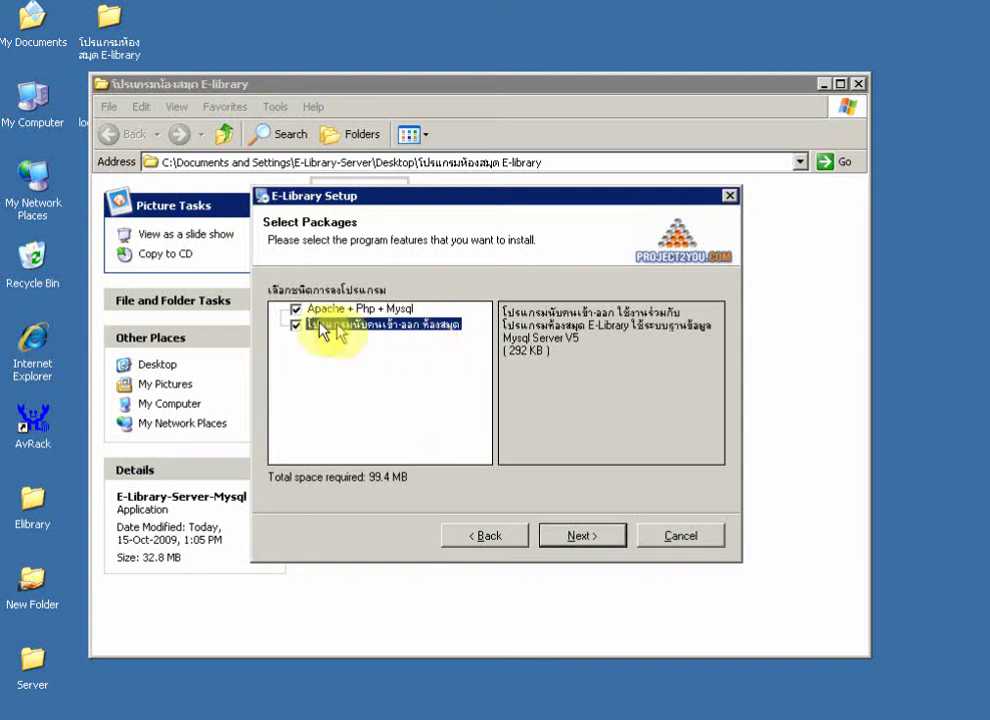
pyautogui.click(297, 326)
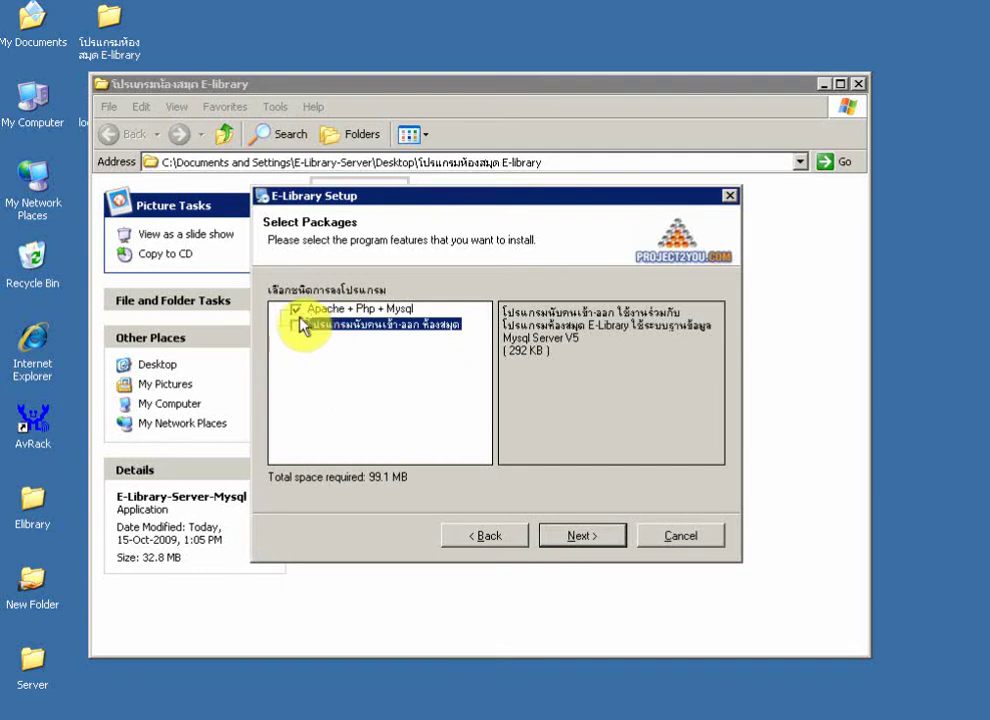
pyautogui.click(296, 326)
pyautogui.click(587, 541)
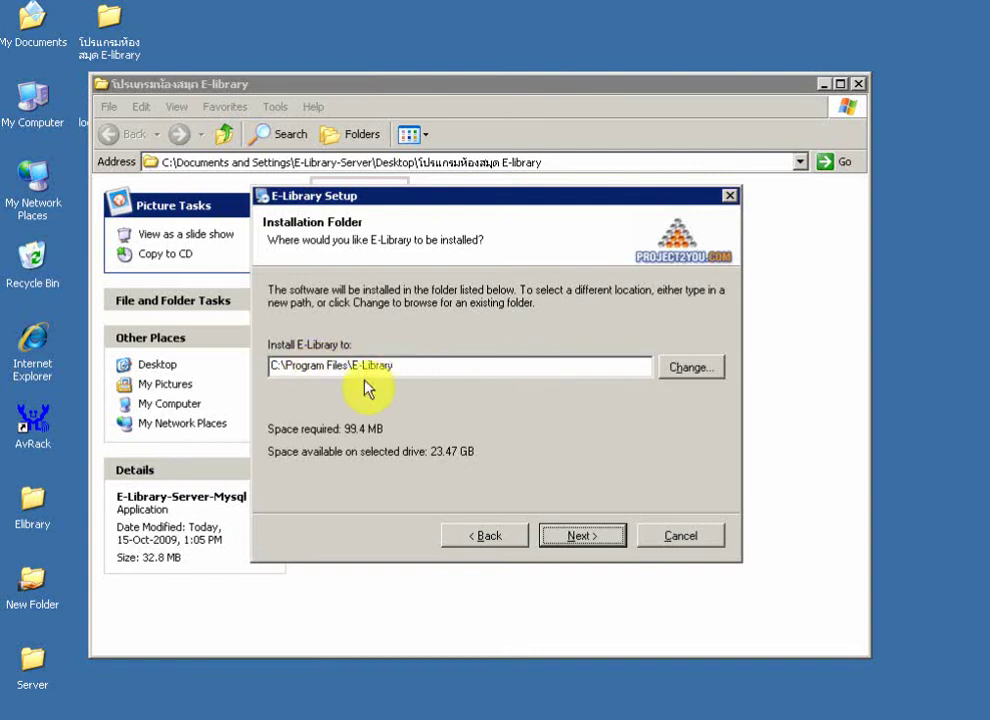
# Install E-Library into C:\Program Files\E-Library and finish the setup
pyautogui.click(586, 538)
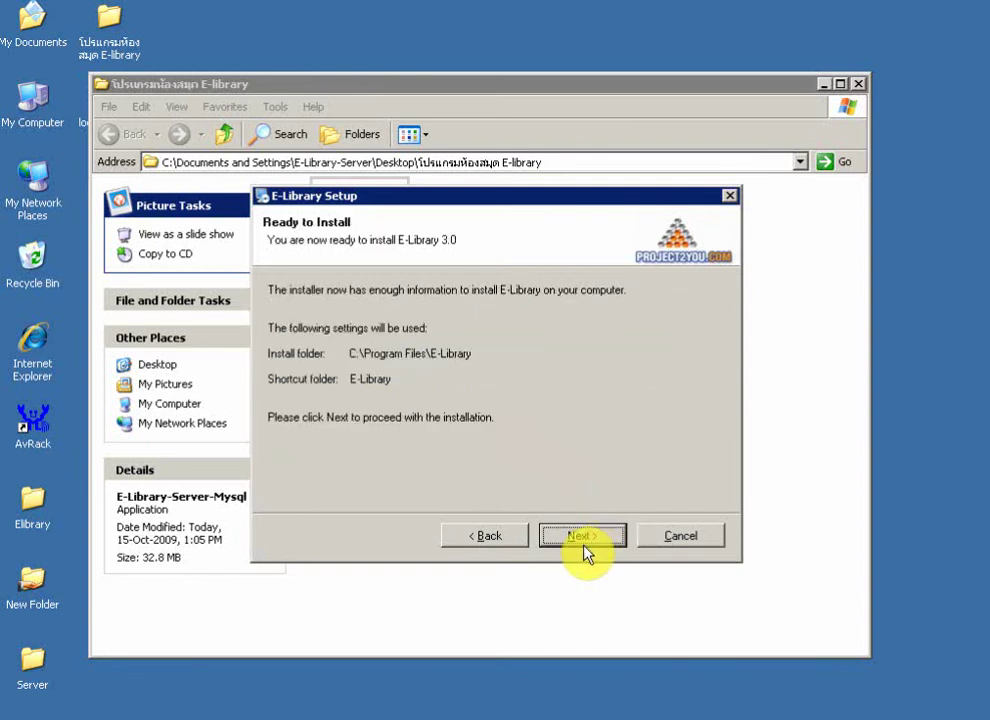
pyautogui.click(584, 540)
pyautogui.click(604, 540)
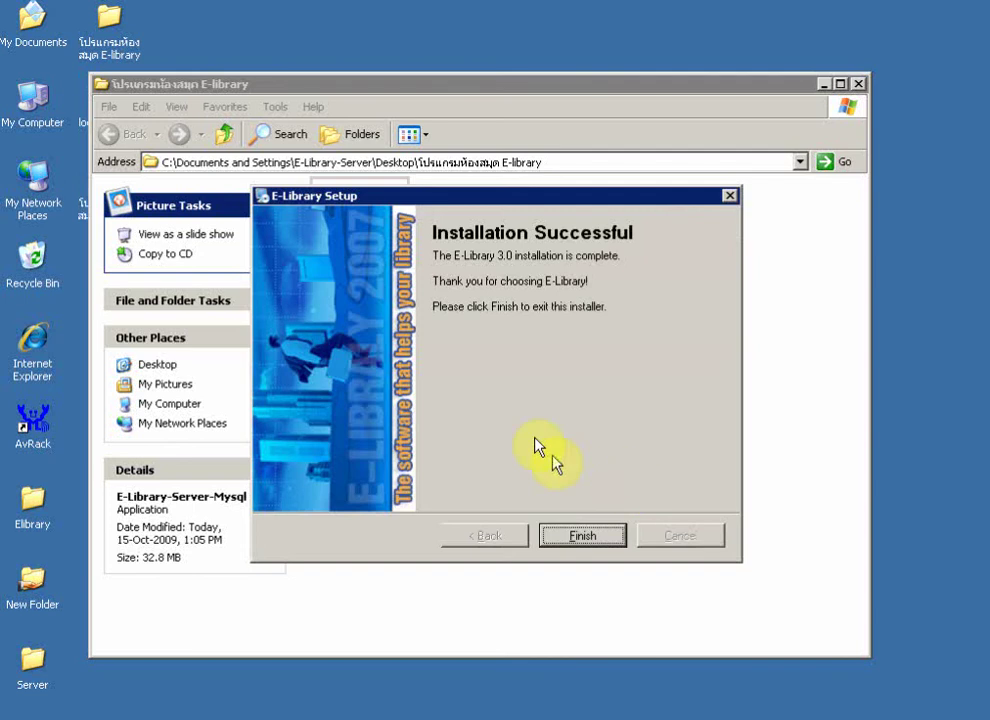
pyautogui.click(594, 540)
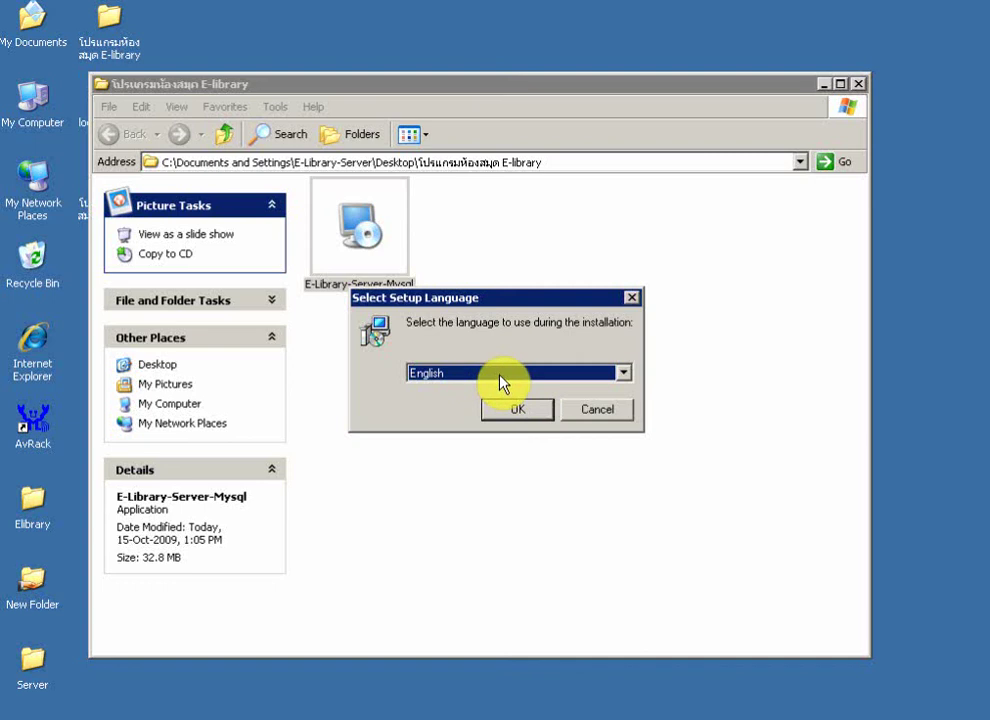
# Install the Biokey 200/UareU 4000/4000B Sensor Driver in English as a full installation in C:\Program Files\Biokey200, without restarting the computer
pyautogui.click(515, 408)
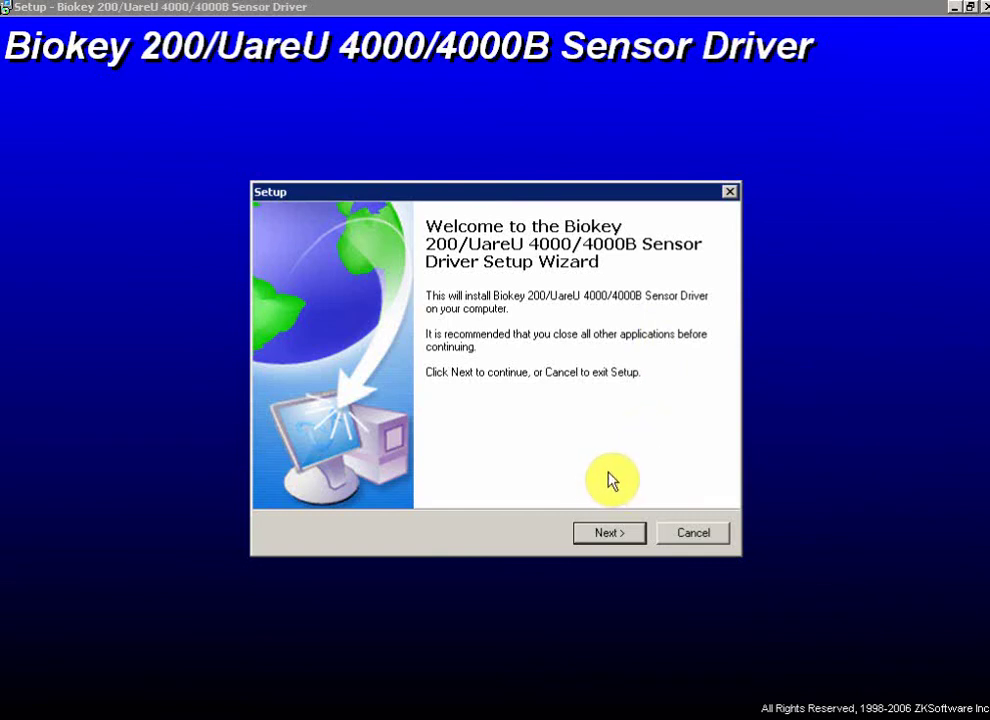
pyautogui.click(617, 537)
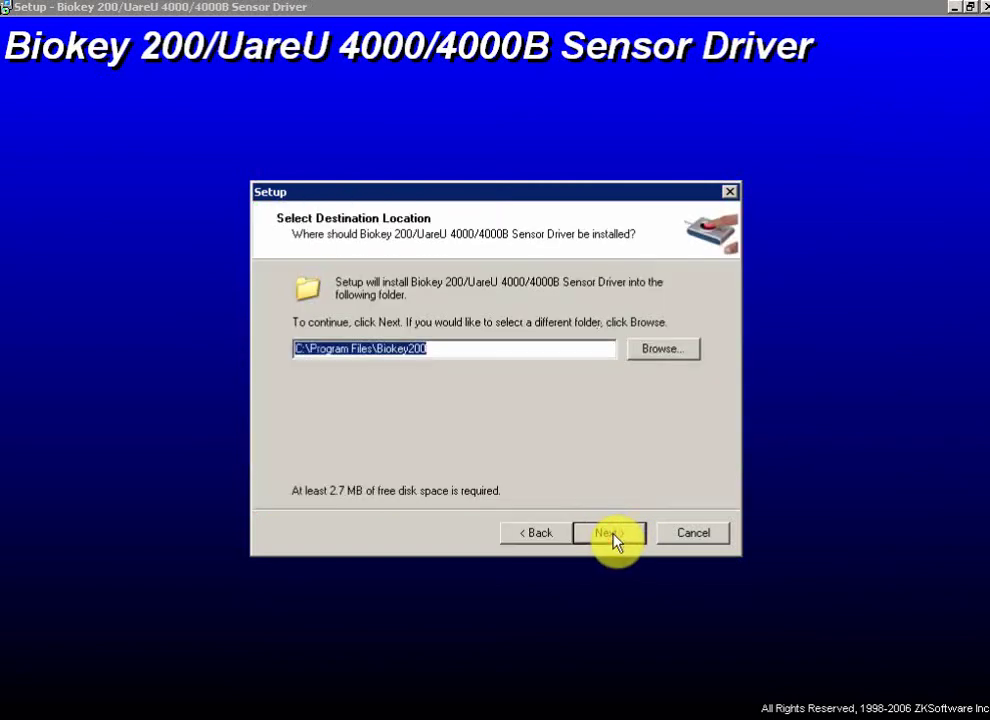
pyautogui.click(614, 537)
pyautogui.click(462, 430)
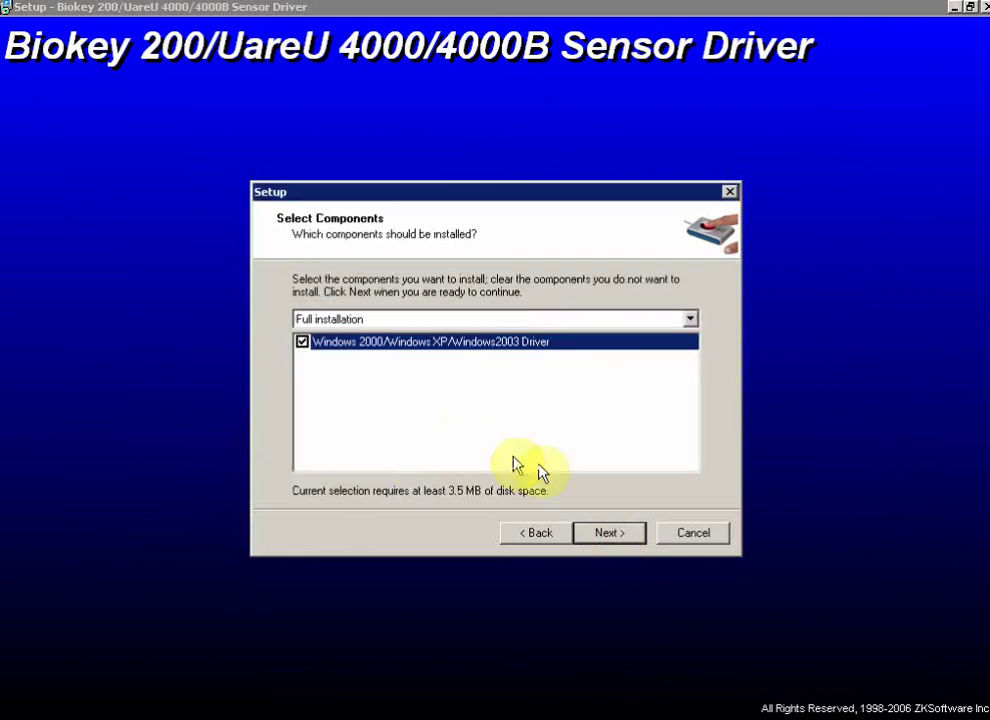
pyautogui.click(624, 534)
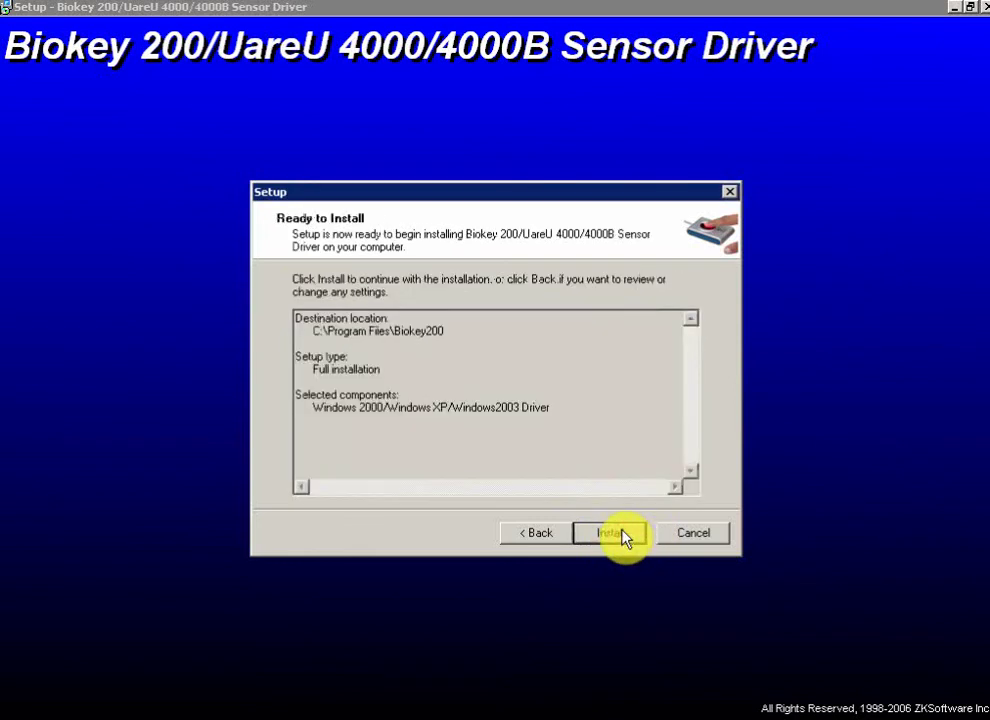
pyautogui.click(622, 535)
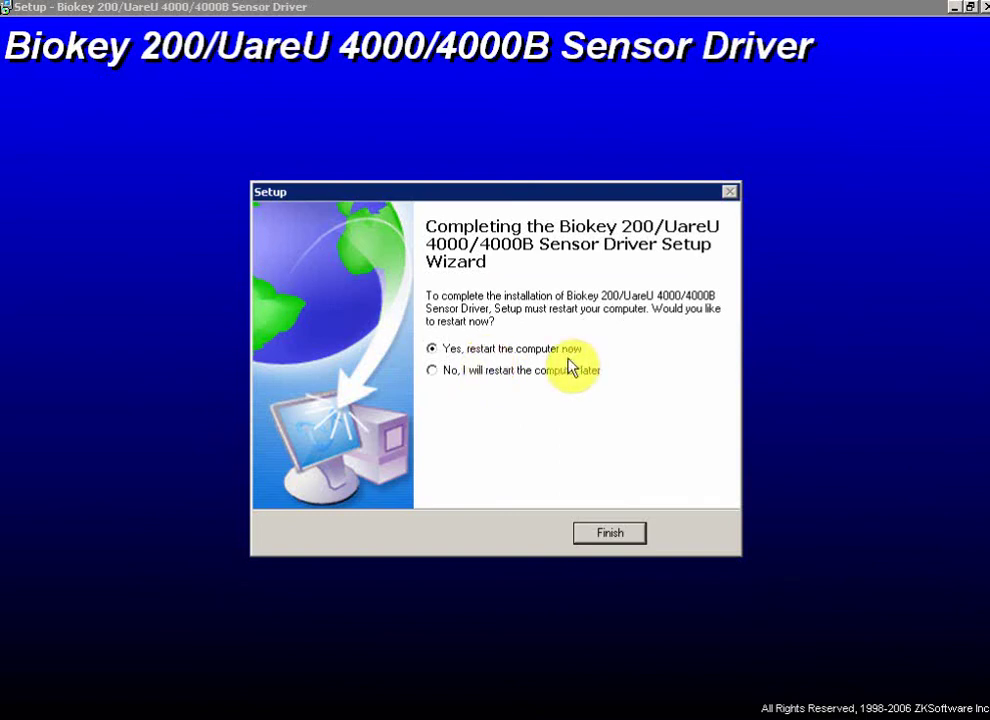
pyautogui.click(508, 376)
pyautogui.click(626, 532)
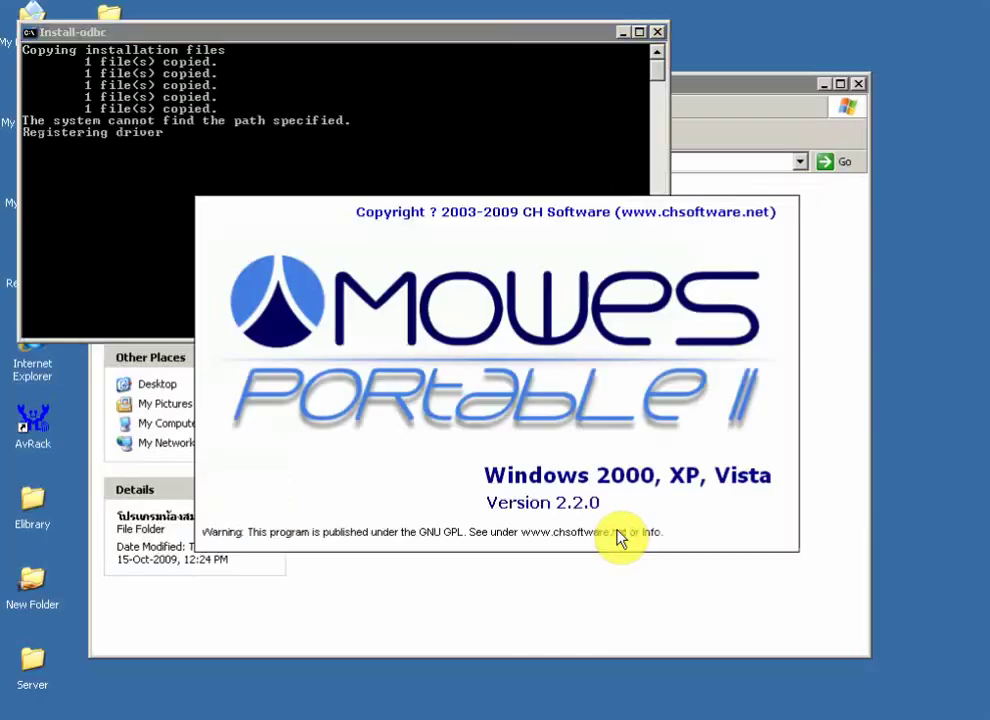
# Maximize the browser with the E-Library search page and minimize the folder and MoWeS Portable II windows
pyautogui.click(824, 84)
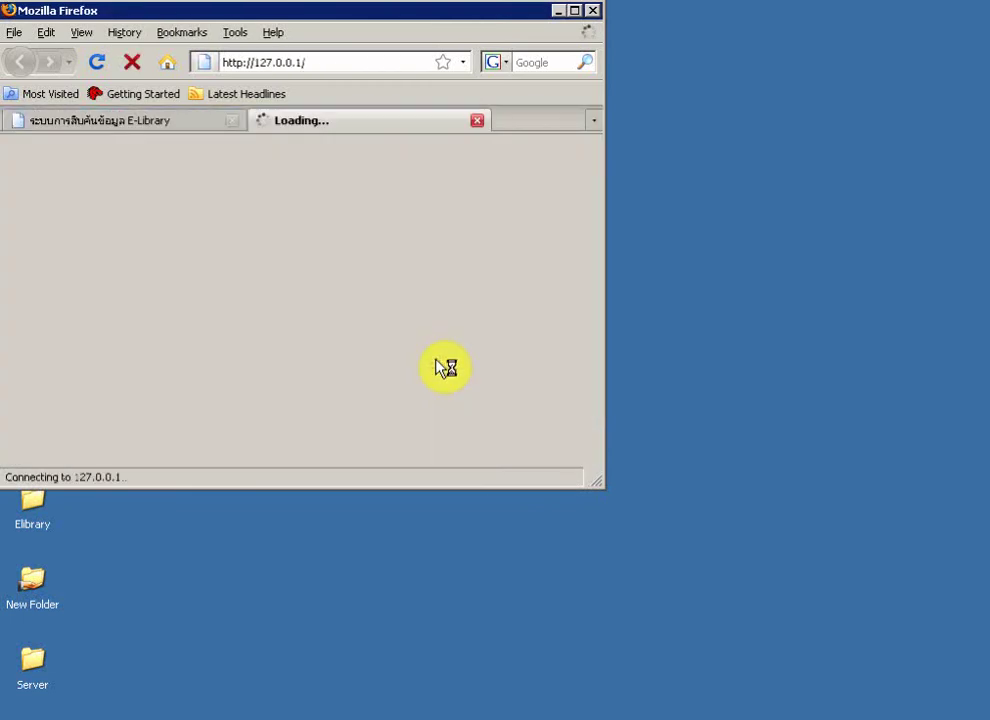
pyautogui.doubleClick(522, 13)
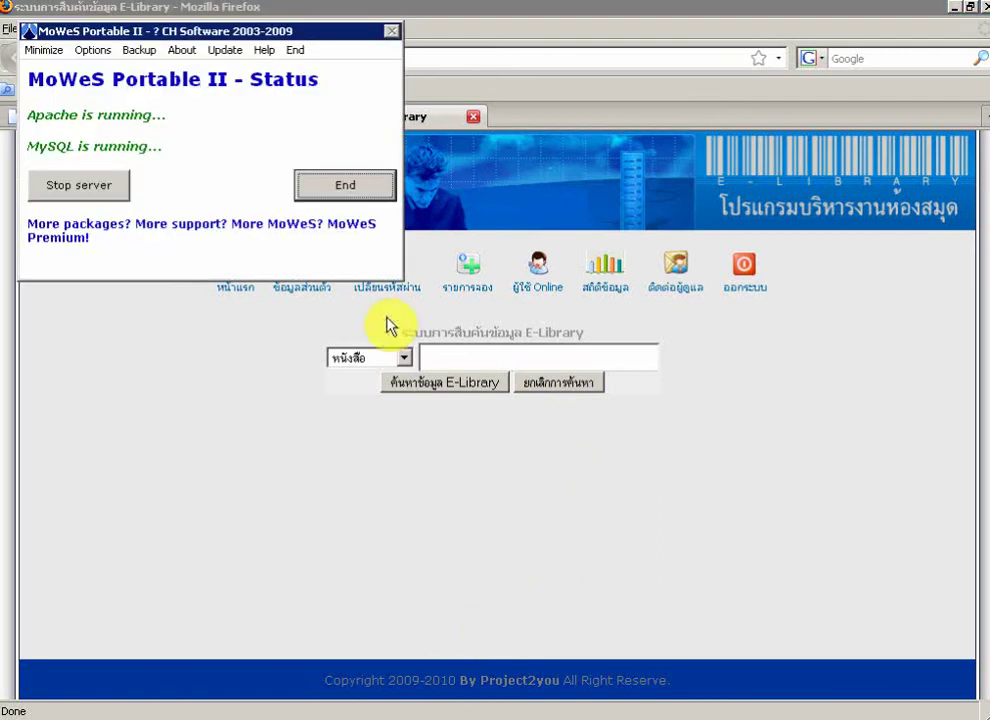
pyautogui.moveTo(226, 33); pyautogui.dragTo(513, 253)
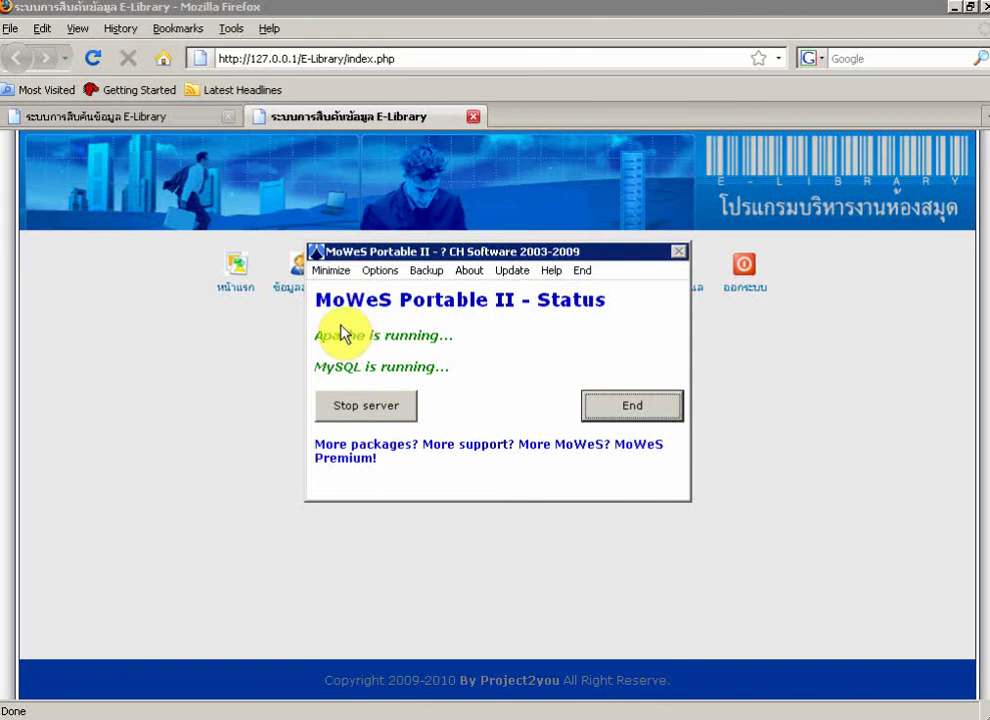
pyautogui.click(335, 273)
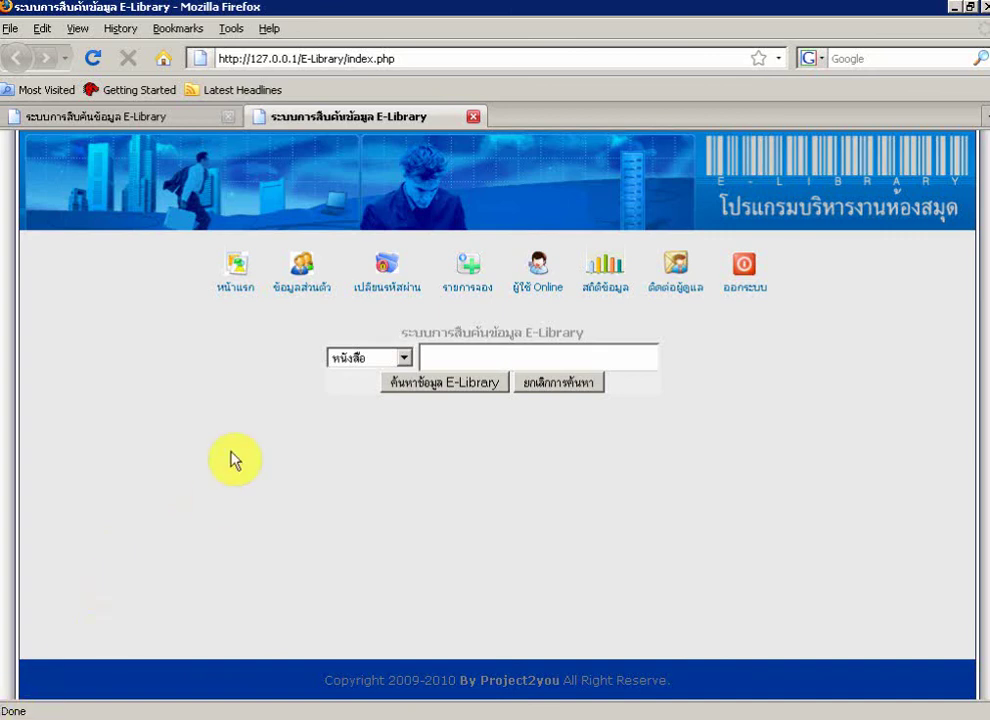
# Look through the installed program shortcuts in the E-Library program group
pyautogui.click(28, 714)
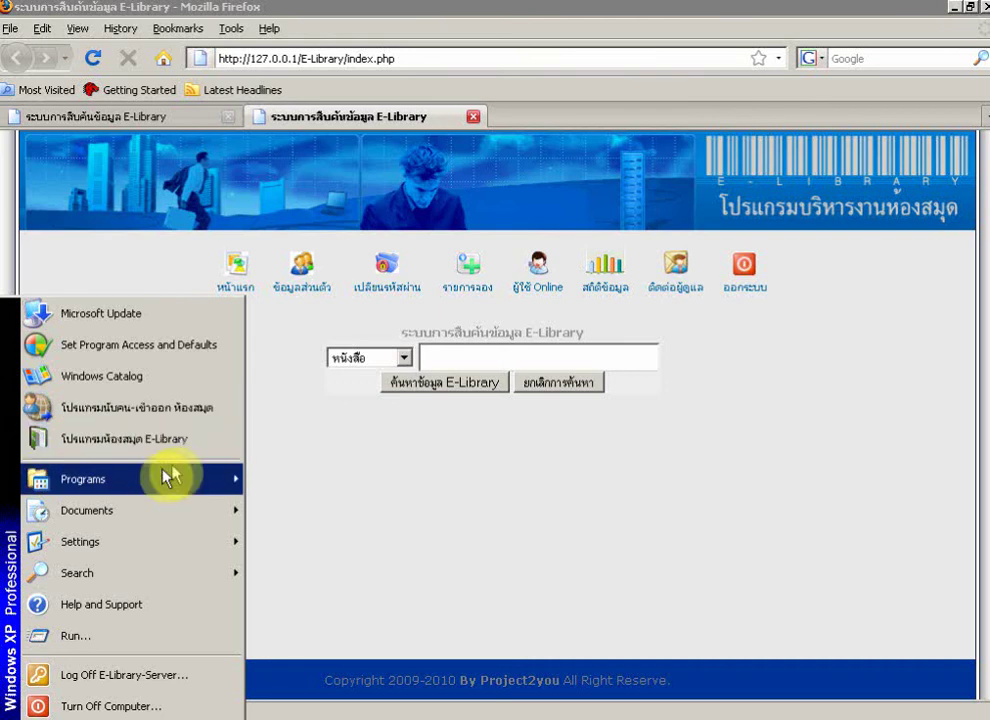
pyautogui.moveTo(167, 483)
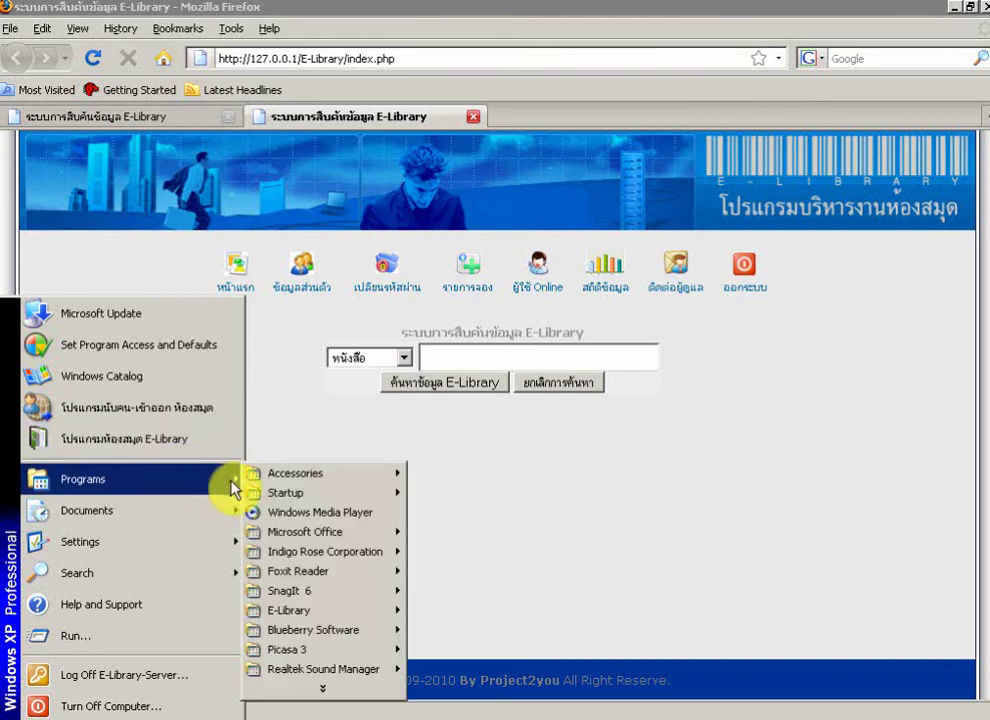
pyautogui.moveTo(333, 576)
pyautogui.moveTo(338, 610)
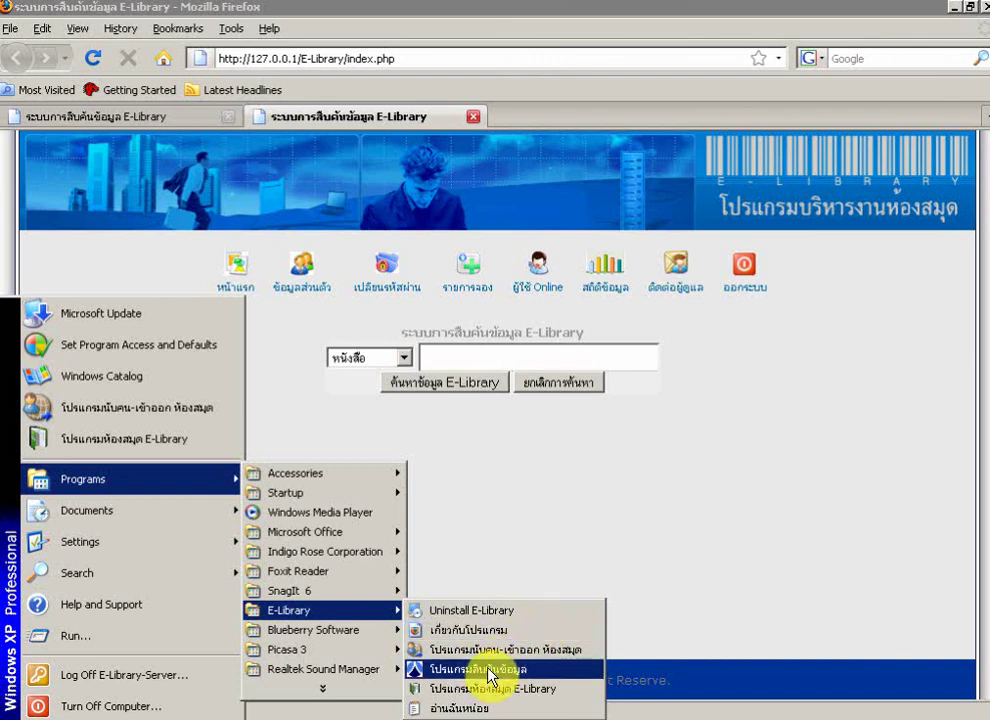
# Restore the MoWeS Portable II window to check the Apache and MySQL status, and minimize it again
pyautogui.click(880, 717)
pyautogui.click(880, 717)
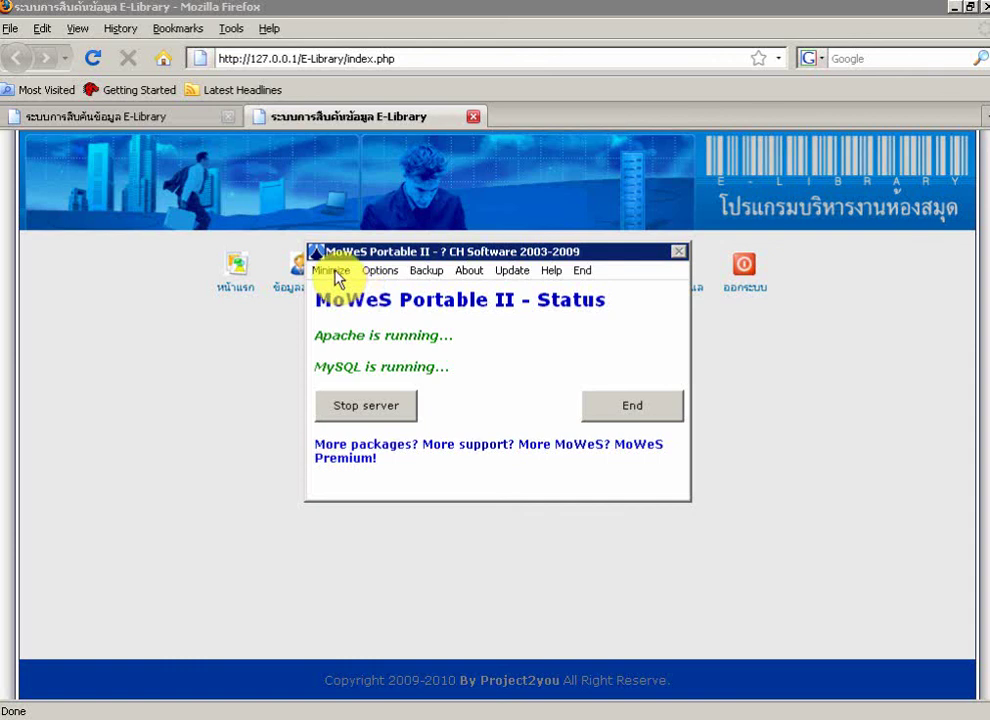
pyautogui.click(336, 278)
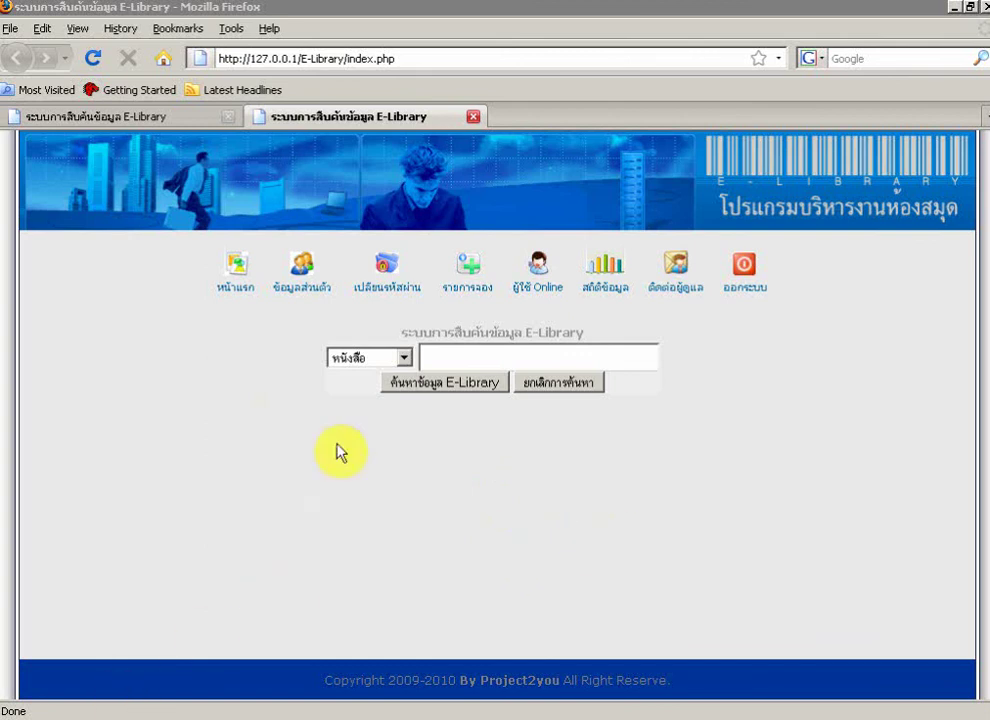
# Minimize the browser and open the computer name change settings in the system properties of My Computer
pyautogui.click(150, 716)
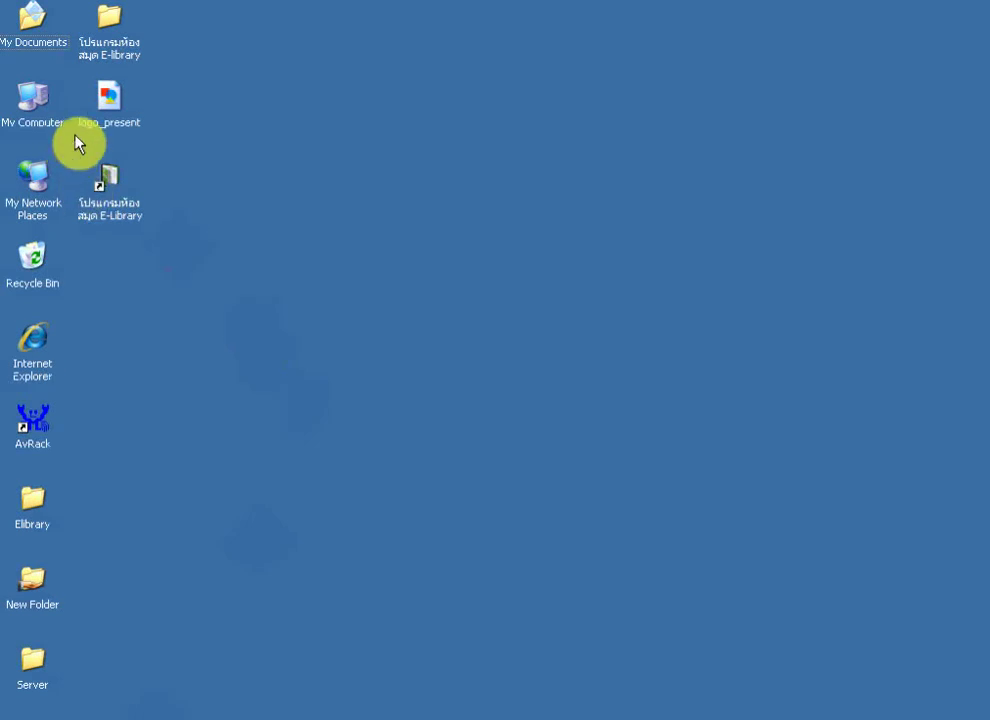
pyautogui.click(42, 117)
pyautogui.rightClick(39, 110)
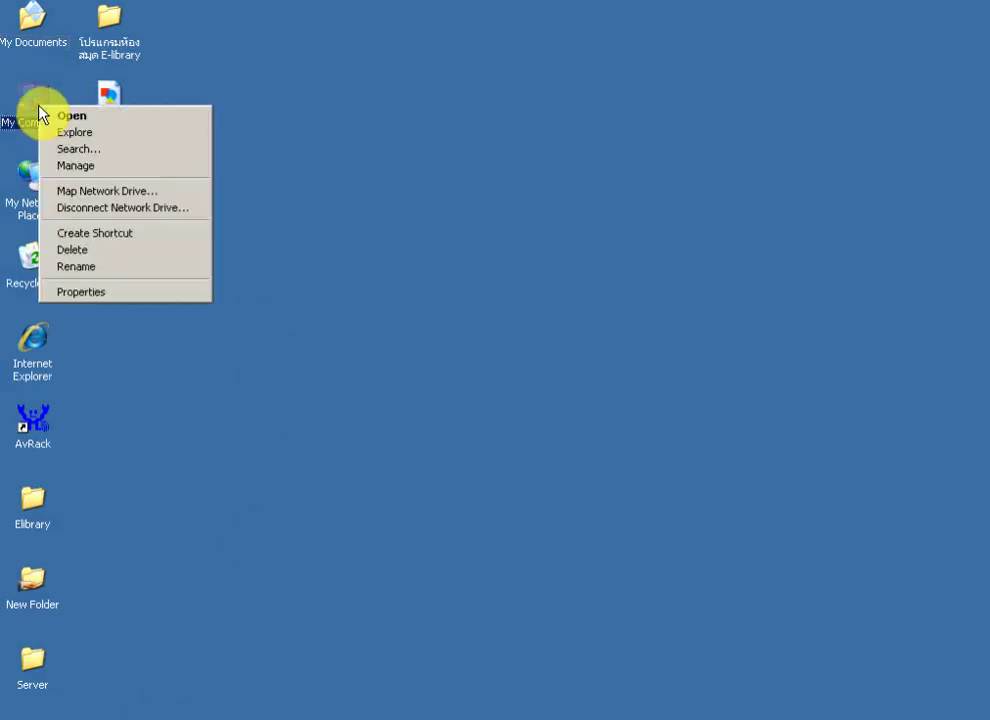
pyautogui.click(96, 293)
pyautogui.click(270, 166)
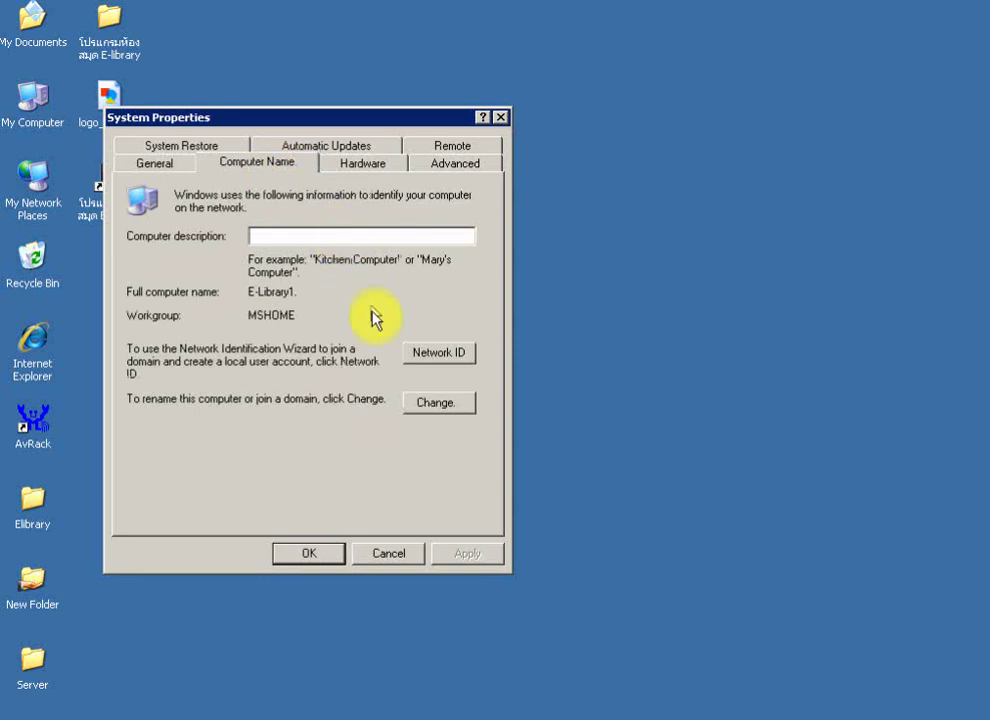
pyautogui.click(428, 410)
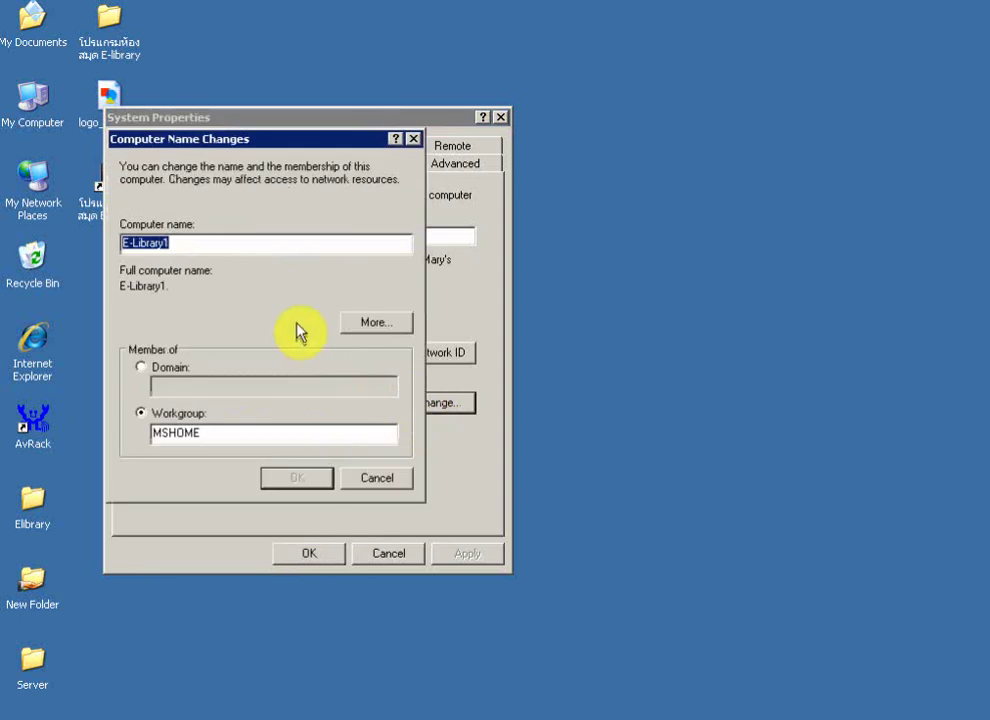
# Copy the full computer name from the Computer Name Changes dialog and close it without changing anything
pyautogui.click(193, 241)
pyautogui.moveTo(193, 241); pyautogui.dragTo(130, 245)
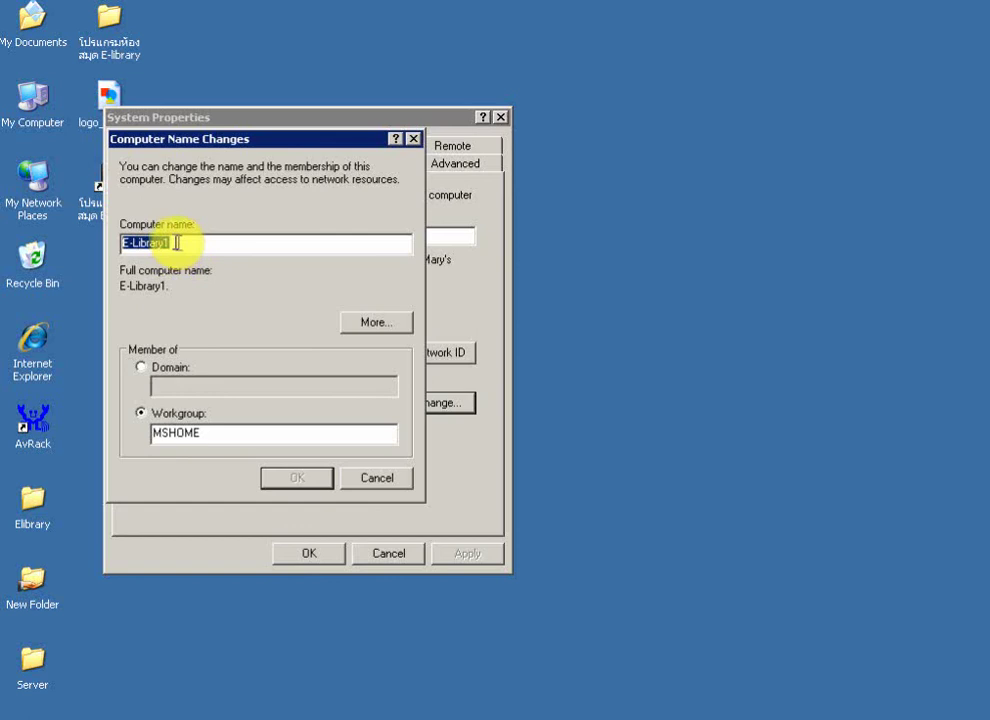
pyautogui.moveTo(178, 243); pyautogui.dragTo(112, 243)
pyautogui.rightClick(157, 243)
pyautogui.click(181, 297)
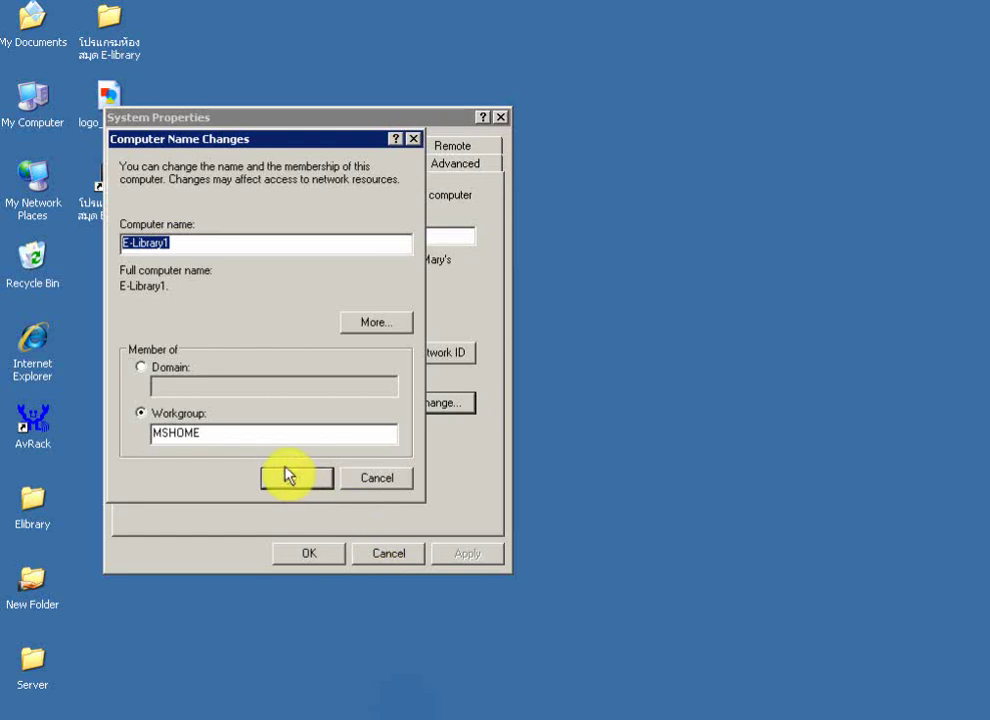
pyautogui.click(376, 480)
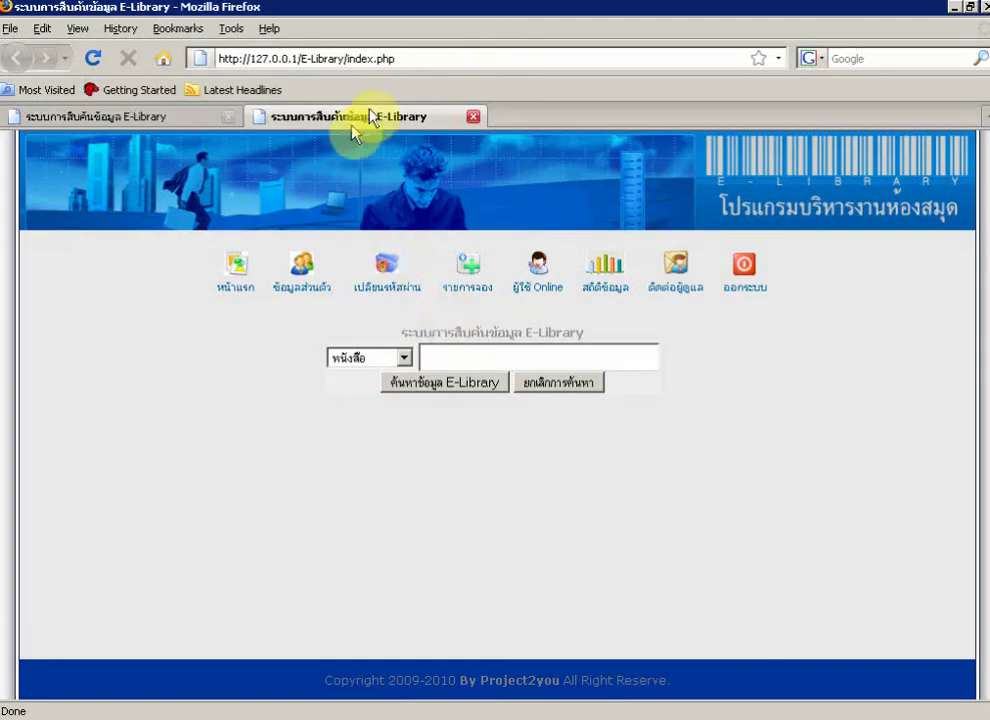
# Replace 127.0.0.1 in the E-Library page address with the copied computer name and load the page
pyautogui.moveTo(296, 58); pyautogui.dragTo(252, 57)
pyautogui.rightClick(278, 59)
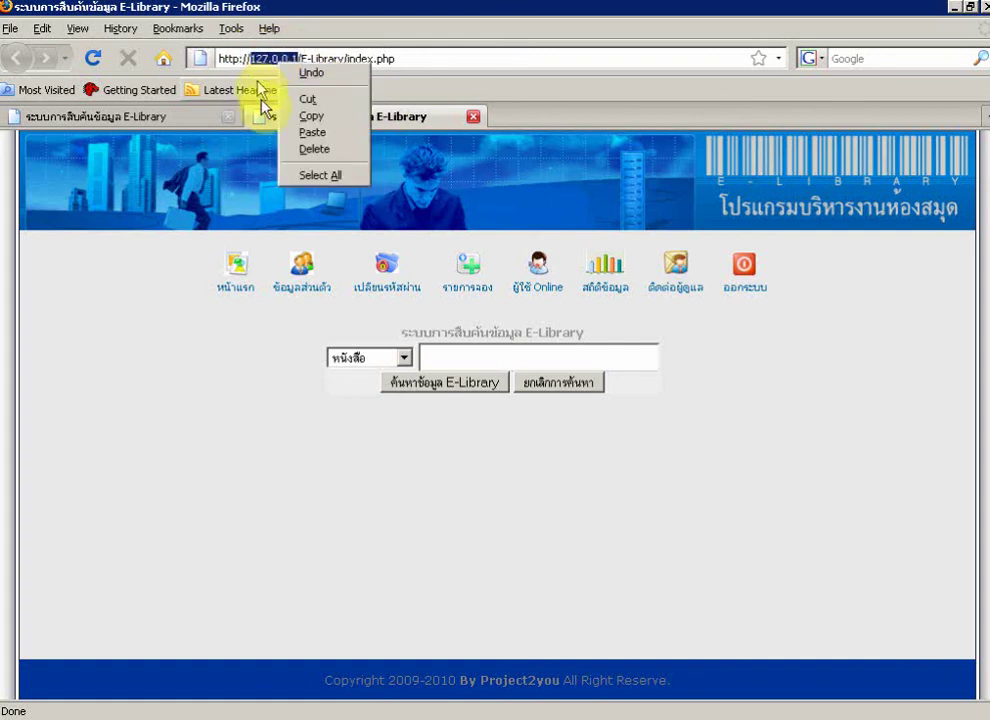
pyautogui.click(310, 132)
pyautogui.press('Return')
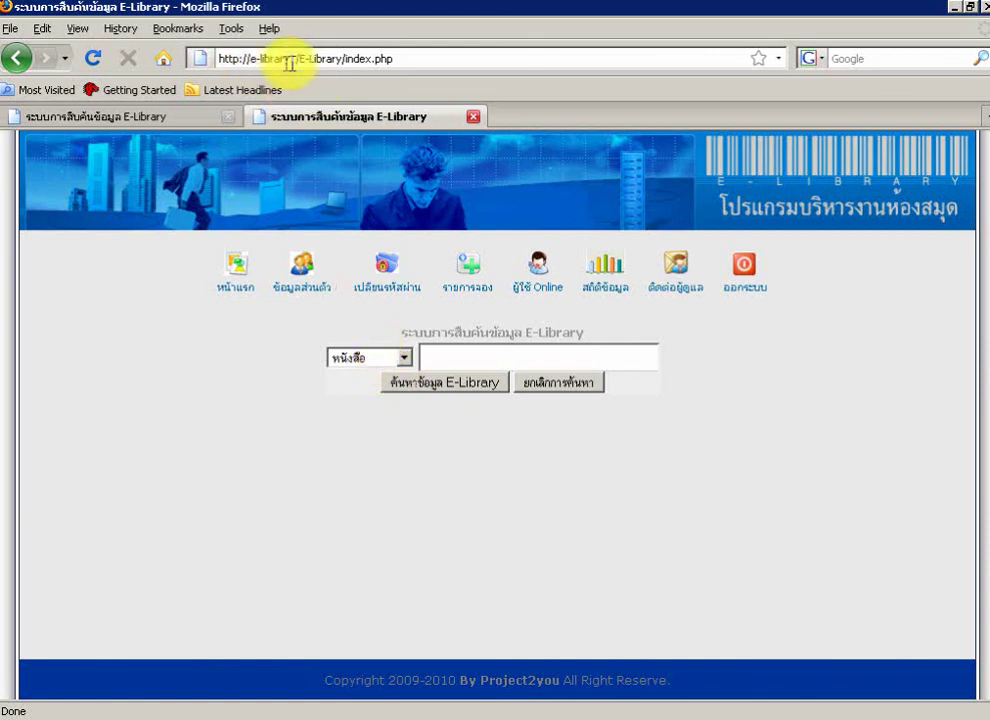
pyautogui.moveTo(300, 59); pyautogui.dragTo(425, 72)
pyautogui.press('BackSpace')
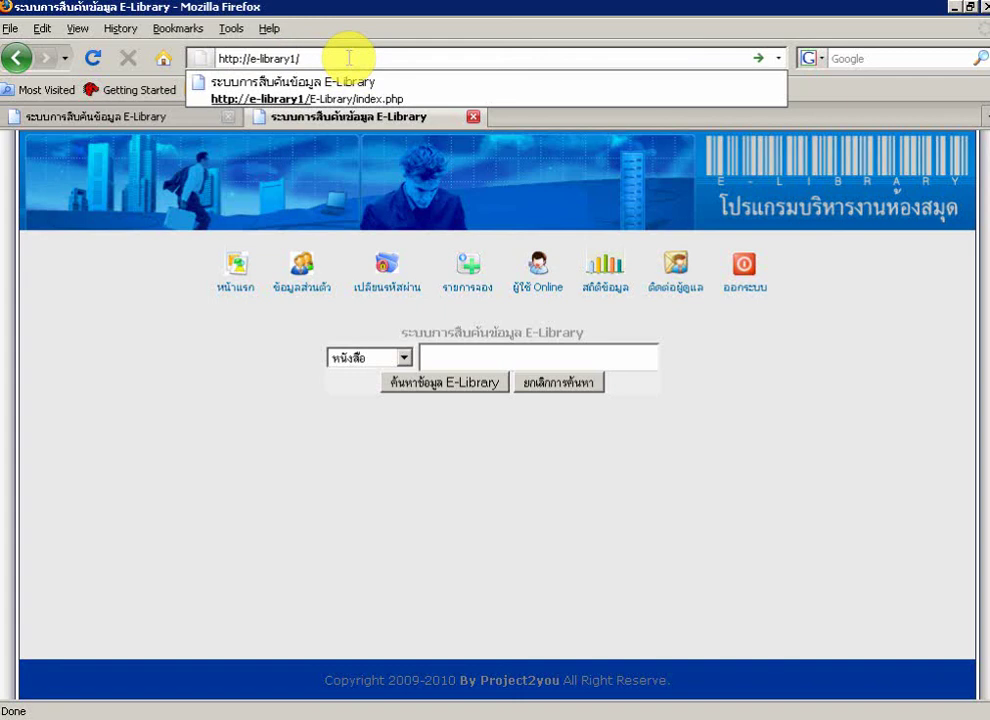
pyautogui.press('Return')
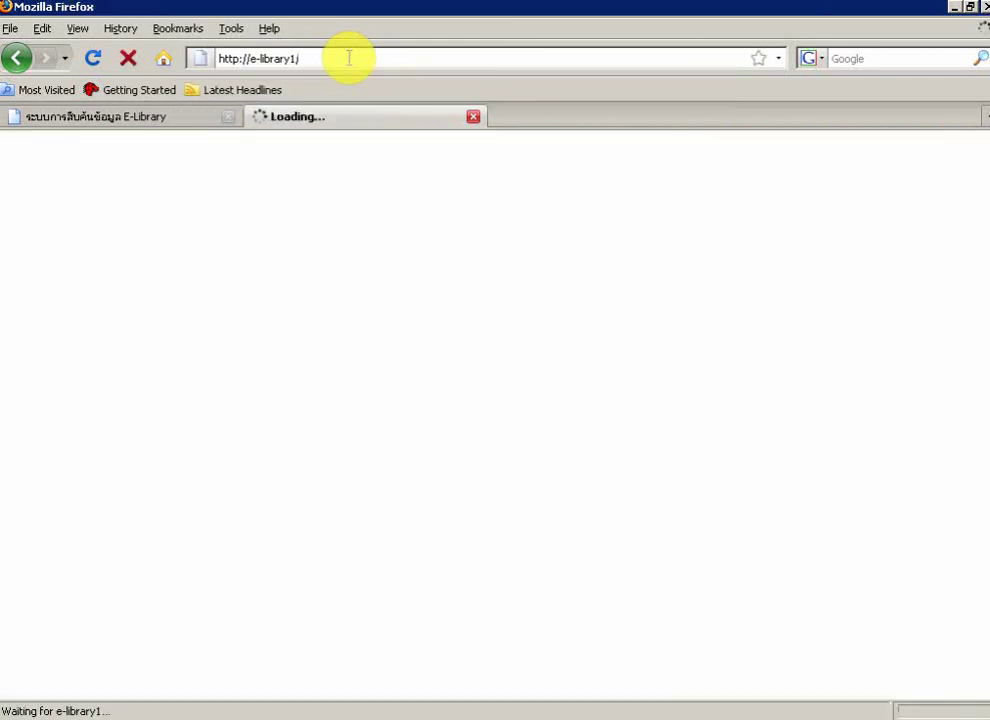